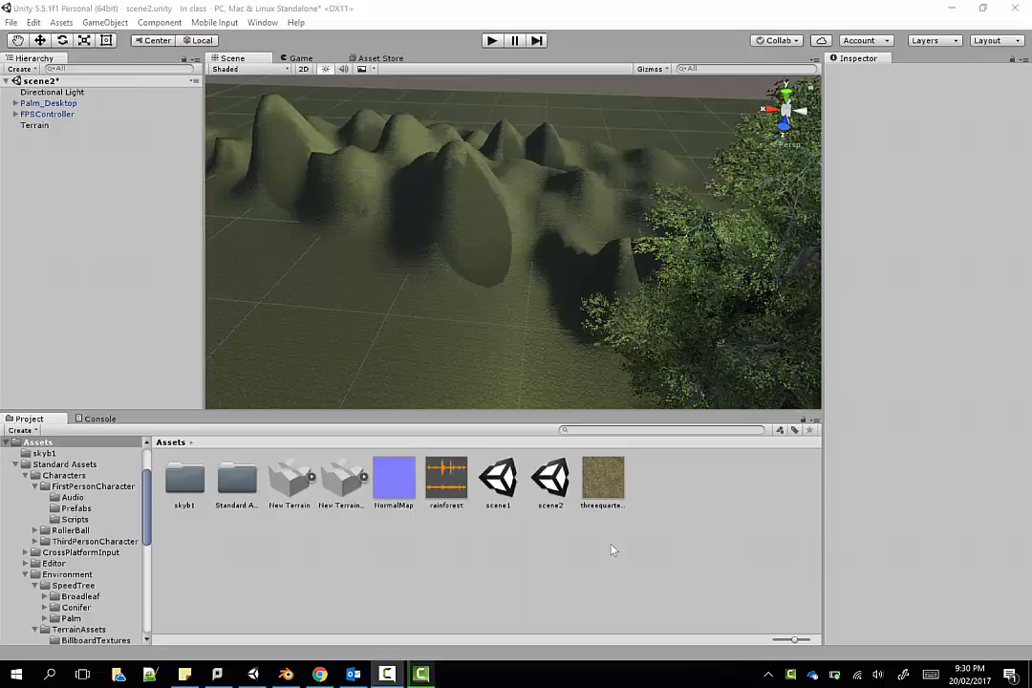
# Inspect the rainforest audio asset and the FirstPersonCharacter camera inside FPSController for its Audio Listener component
pyautogui.click(444, 485)
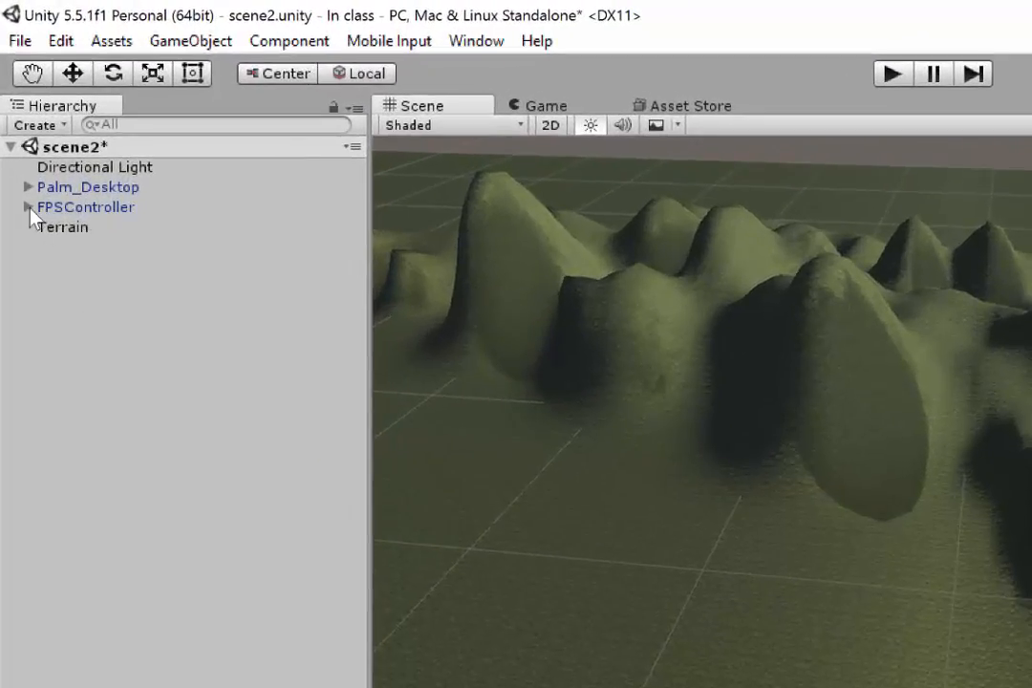
pyautogui.click(29, 207)
pyautogui.click(48, 227)
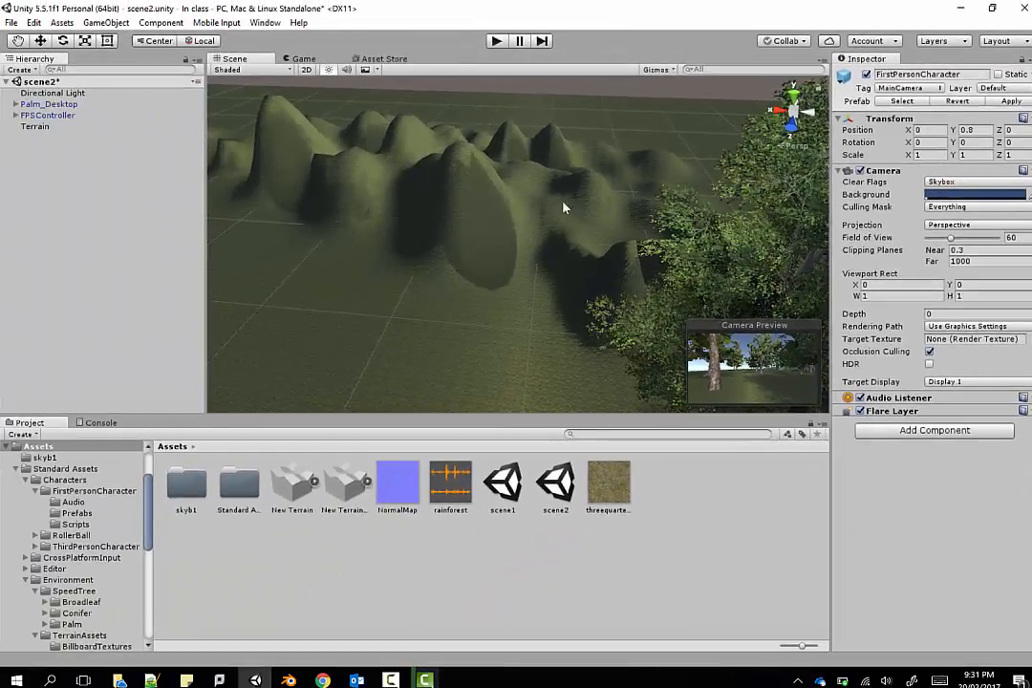
# Add an Audio Source game object to the scene in the forest area of the terrain
pyautogui.moveTo(549, 207); pyautogui.dragTo(225, 170, button='middle')
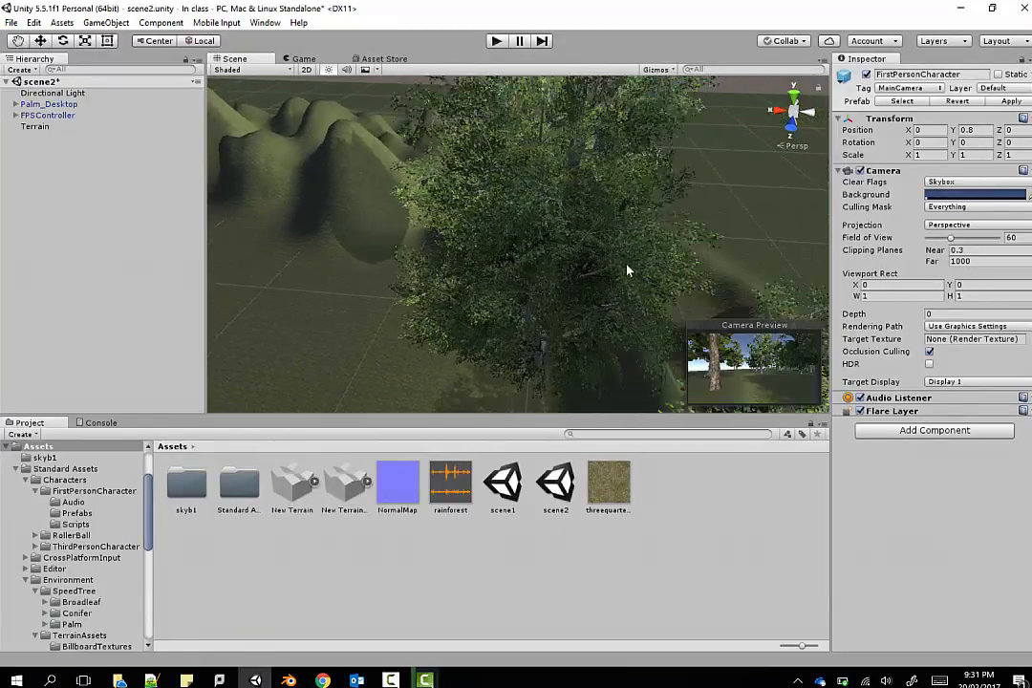
pyautogui.scroll(-10, 626, 271)
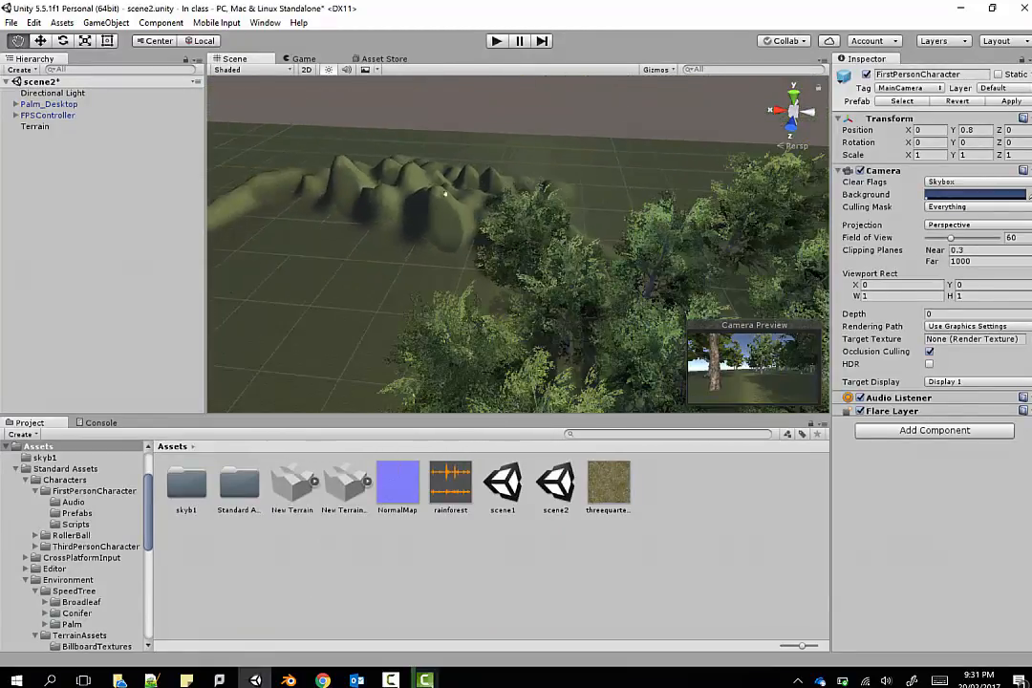
pyautogui.moveTo(445, 194); pyautogui.dragTo(525, 225, button='middle')
pyautogui.scroll(-8, 572, 272)
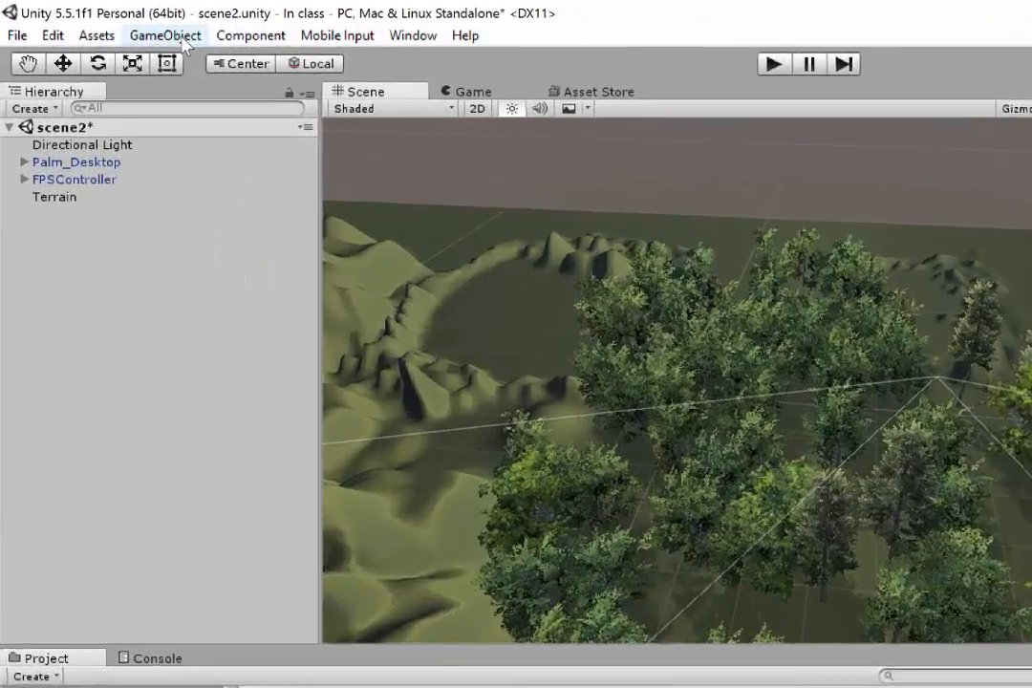
pyautogui.click(113, 25)
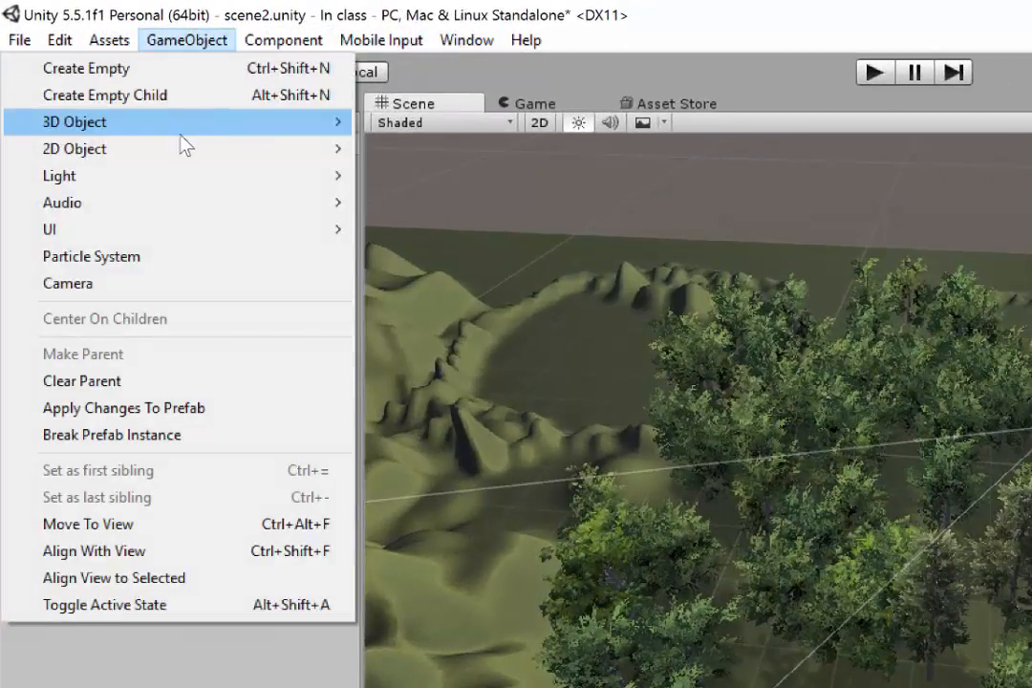
pyautogui.moveTo(175, 202)
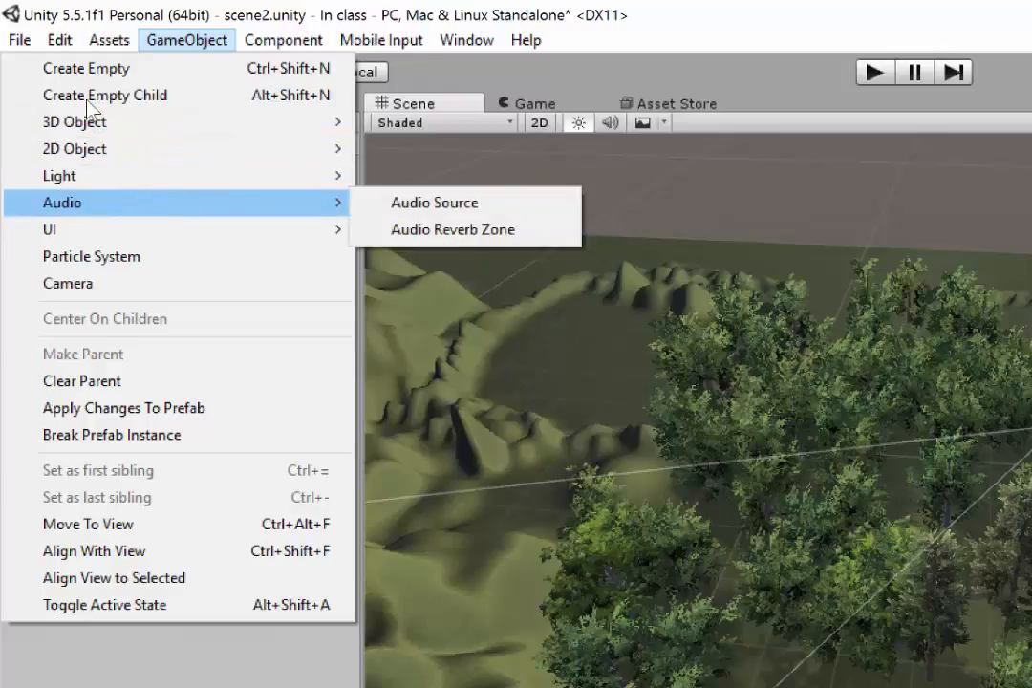
pyautogui.click(468, 204)
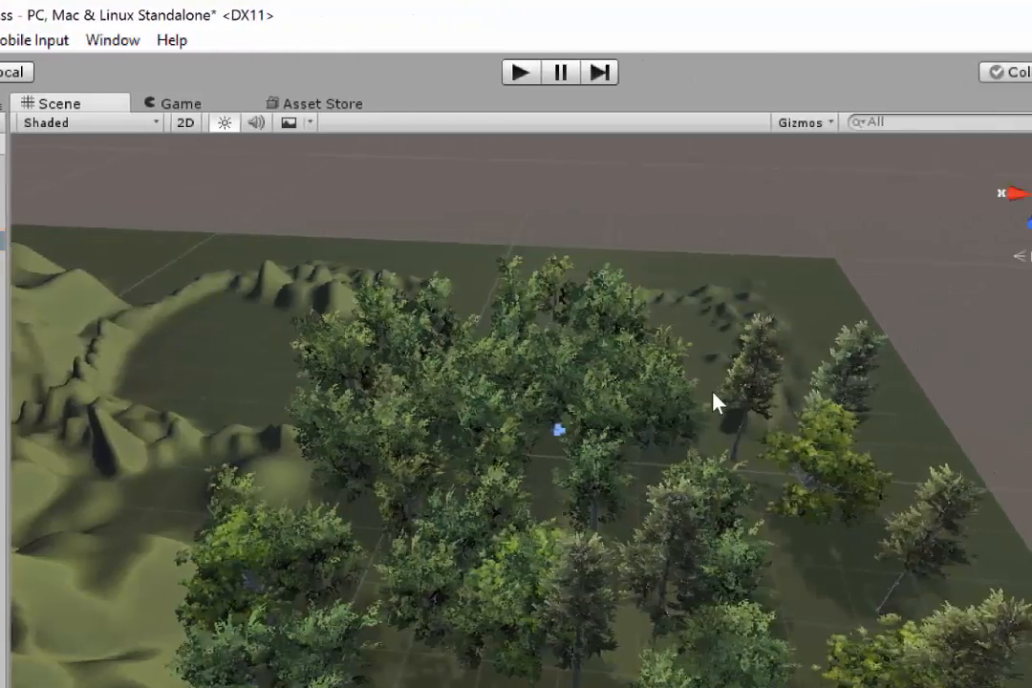
# Raise the Audio Source among the trees to a Y position of 0.71 and assign it the rainforest clip
pyautogui.press('f')
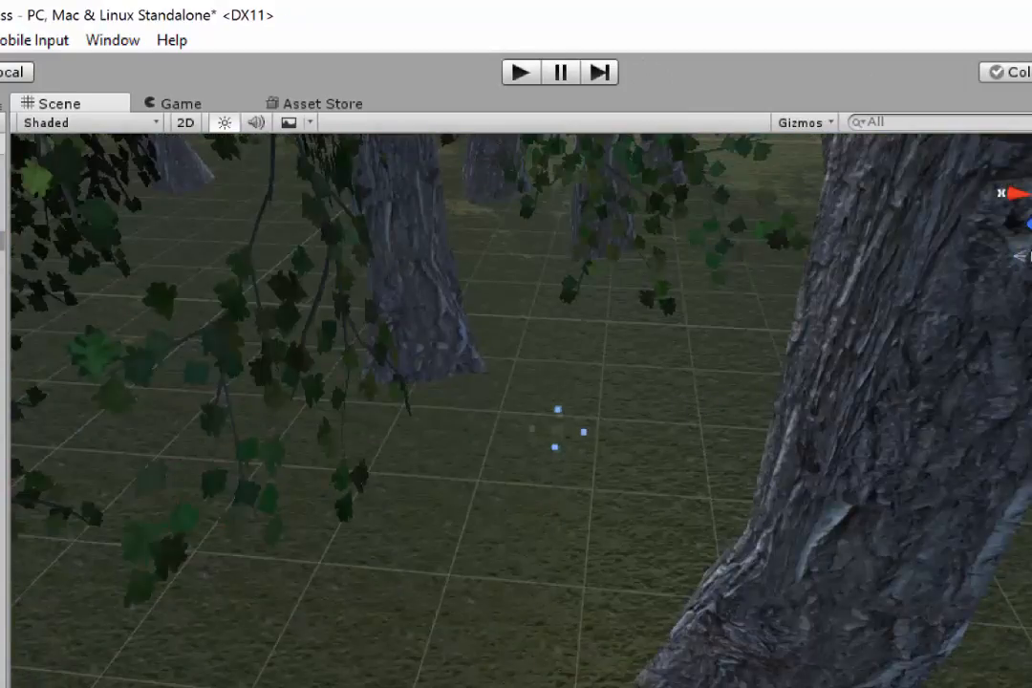
pyautogui.press('w')
pyautogui.moveTo(559, 353); pyautogui.dragTo(567, 141)
pyautogui.press('f')
pyautogui.scroll(-5, 640, 400)
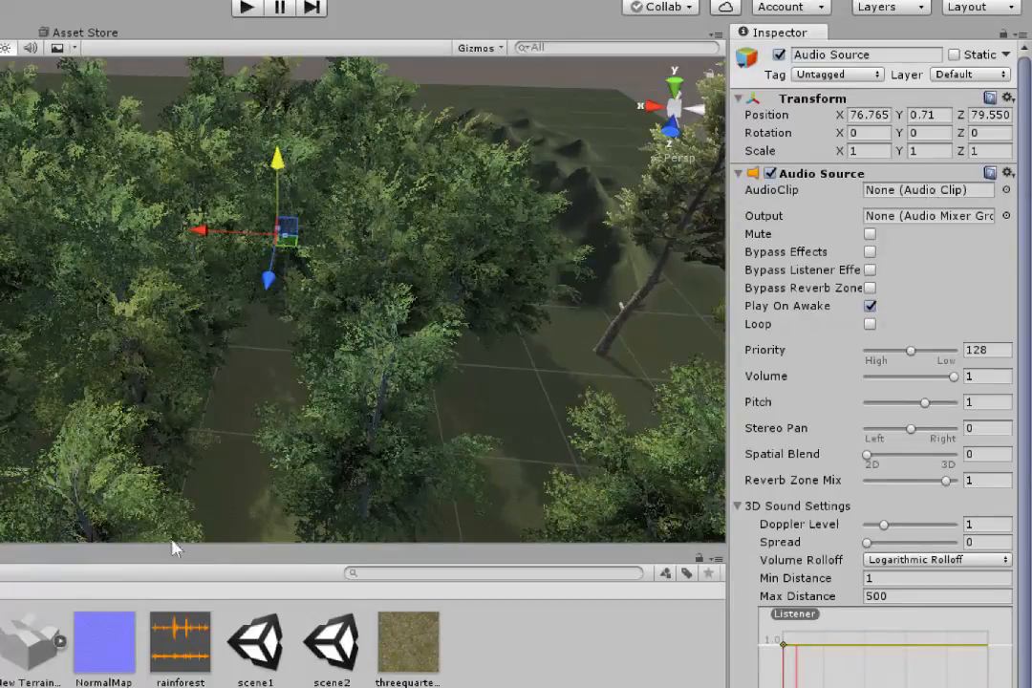
pyautogui.moveTo(188, 647); pyautogui.dragTo(884, 194)
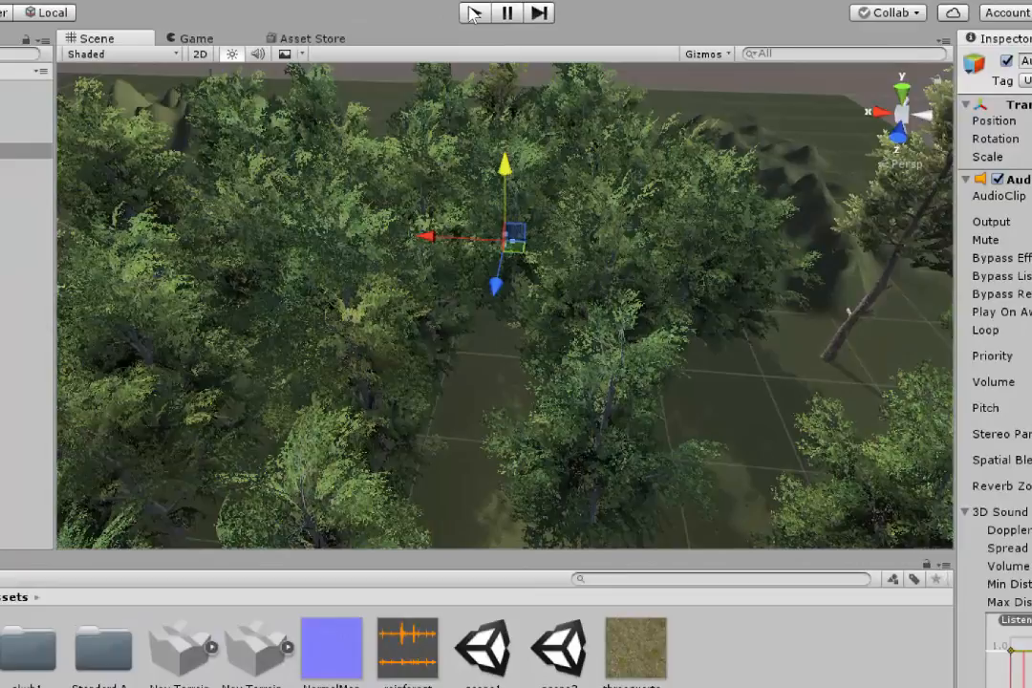
# Play-test the scene, walking the first-person character out of the forest onto open ground to listen to the sound, and stop playback
pyautogui.click(474, 12)
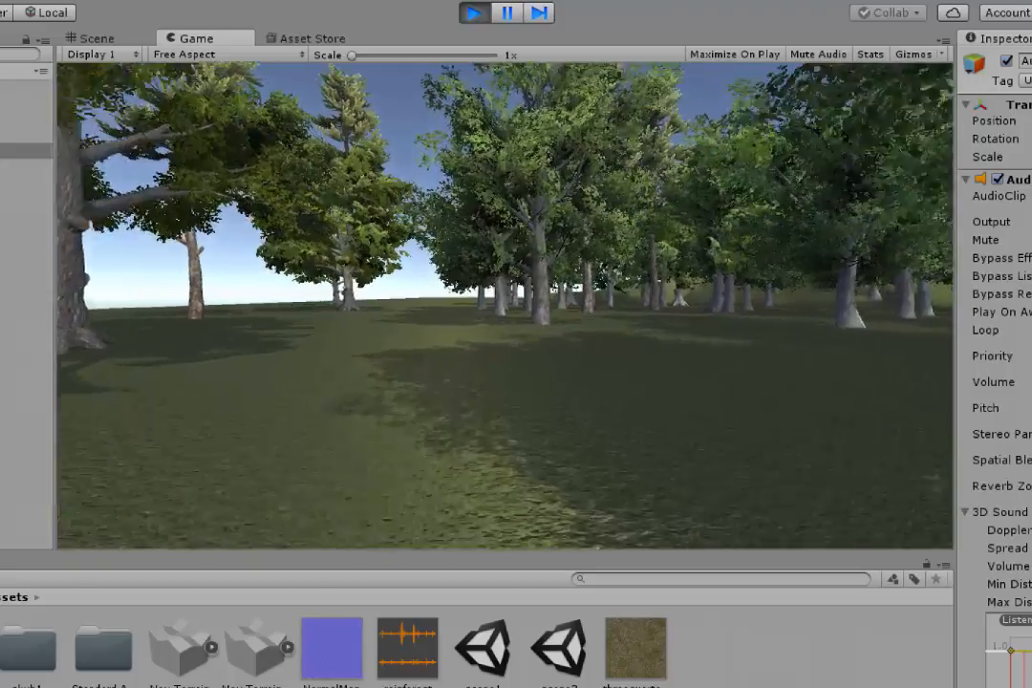
pyautogui.press('w')
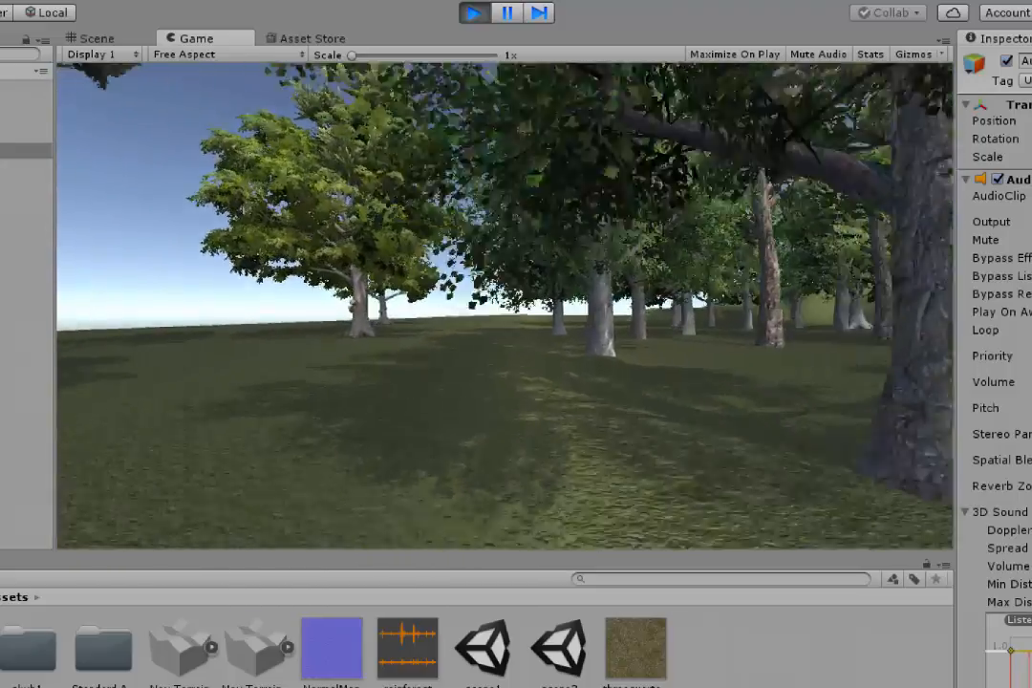
pyautogui.press('w')
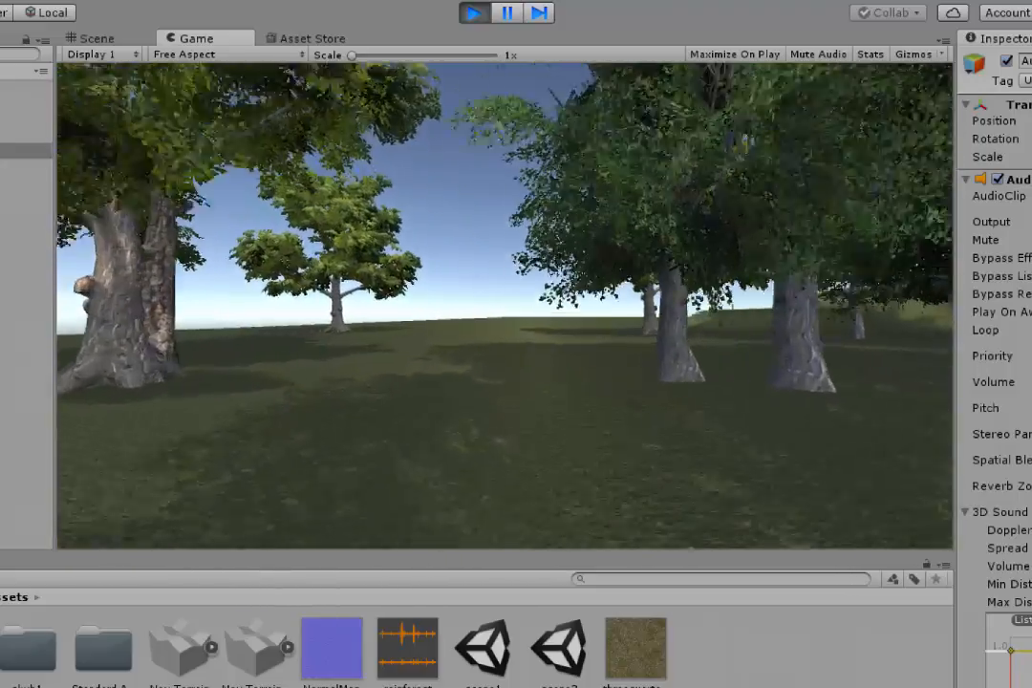
pyautogui.press('w')
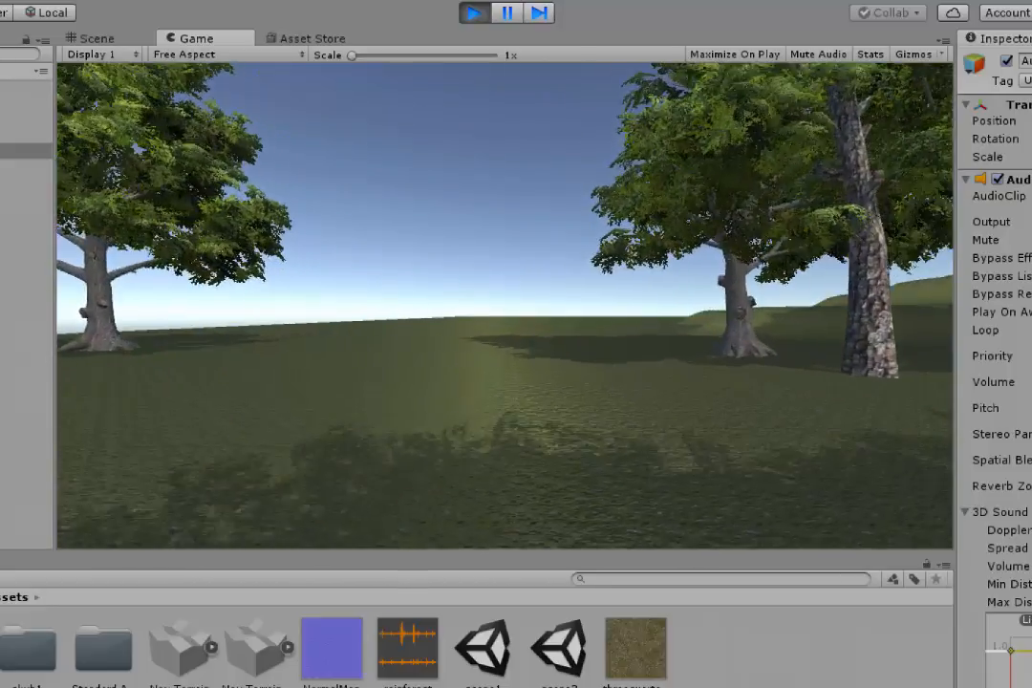
pyautogui.press('w')
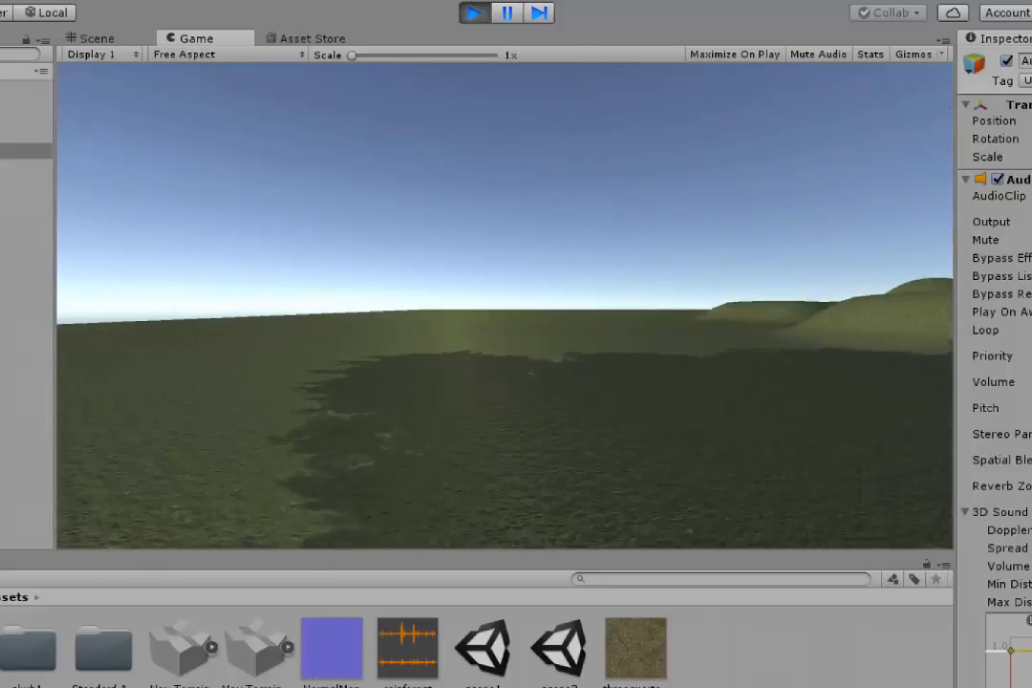
pyautogui.press('w')
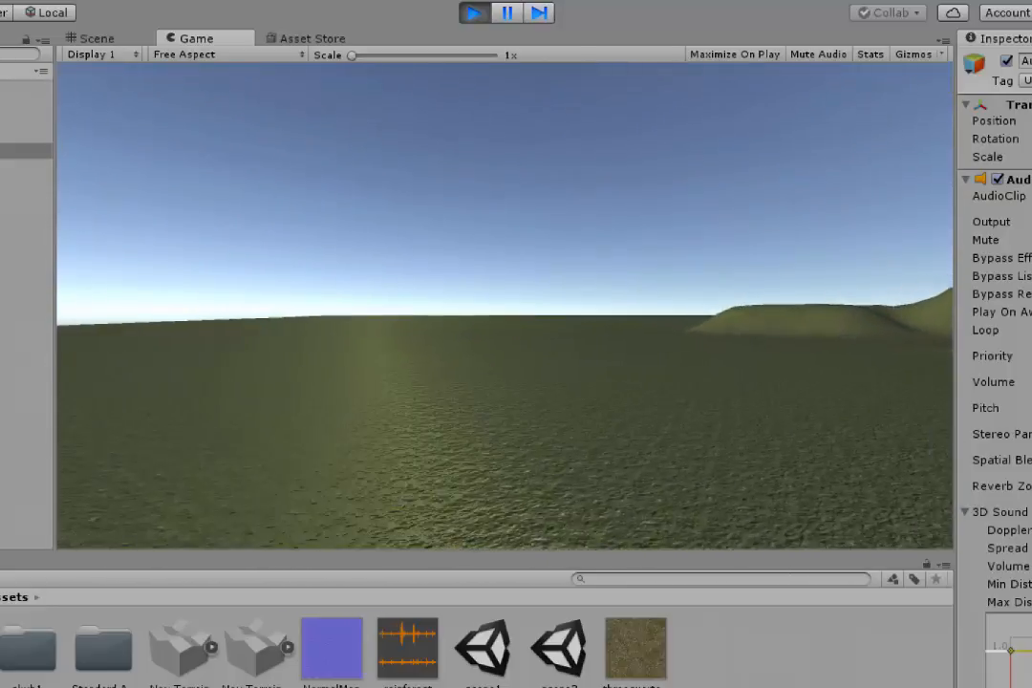
pyautogui.press('w')
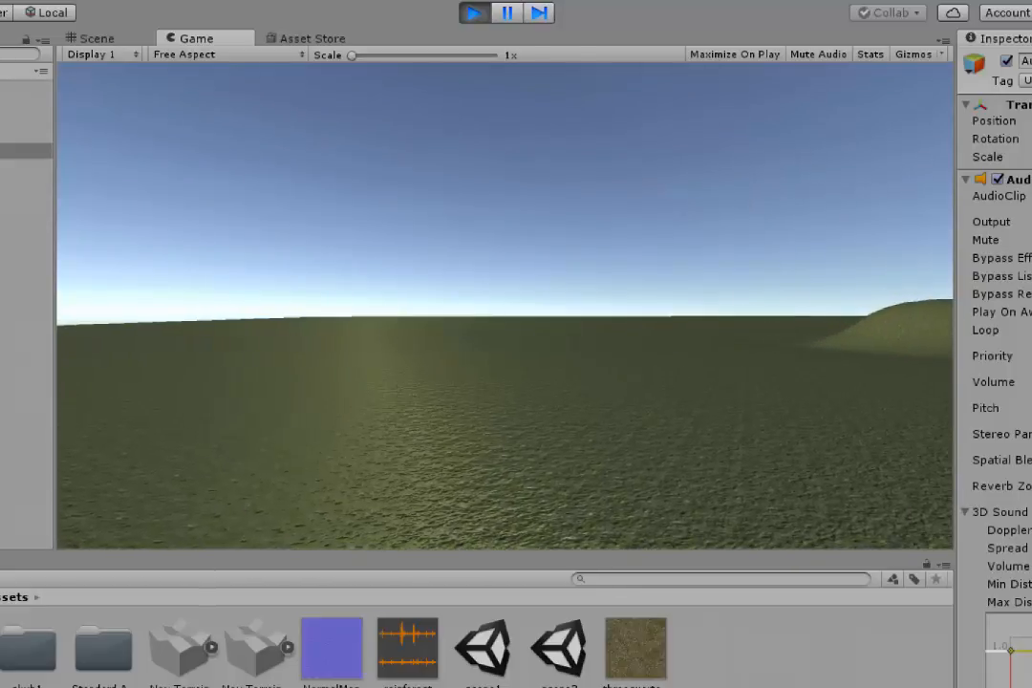
pyautogui.press('Escape')
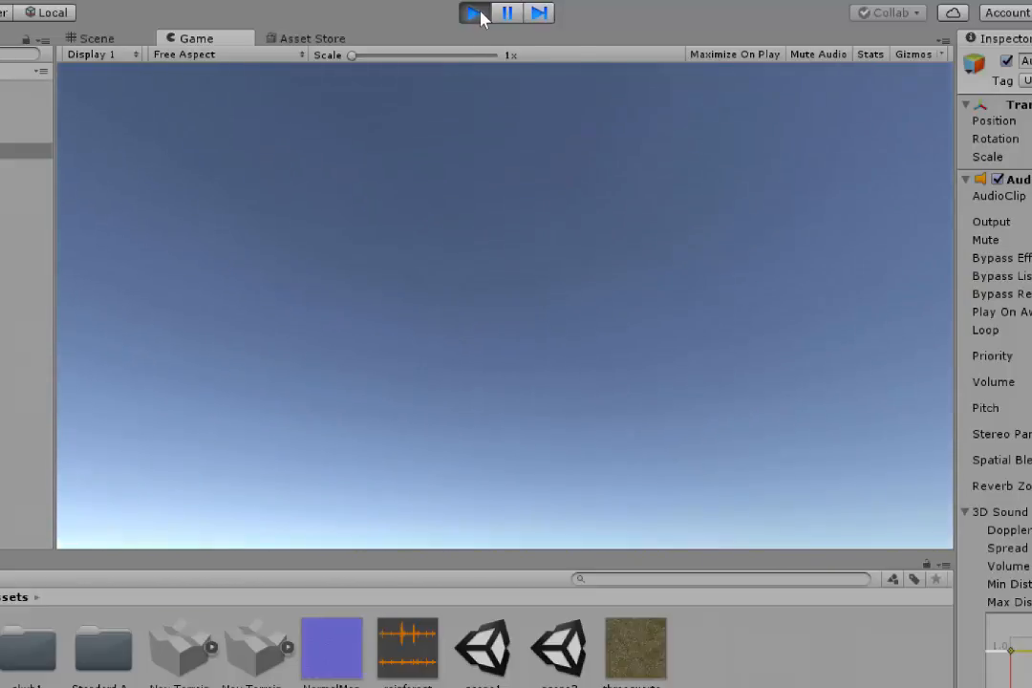
pyautogui.click(474, 12)
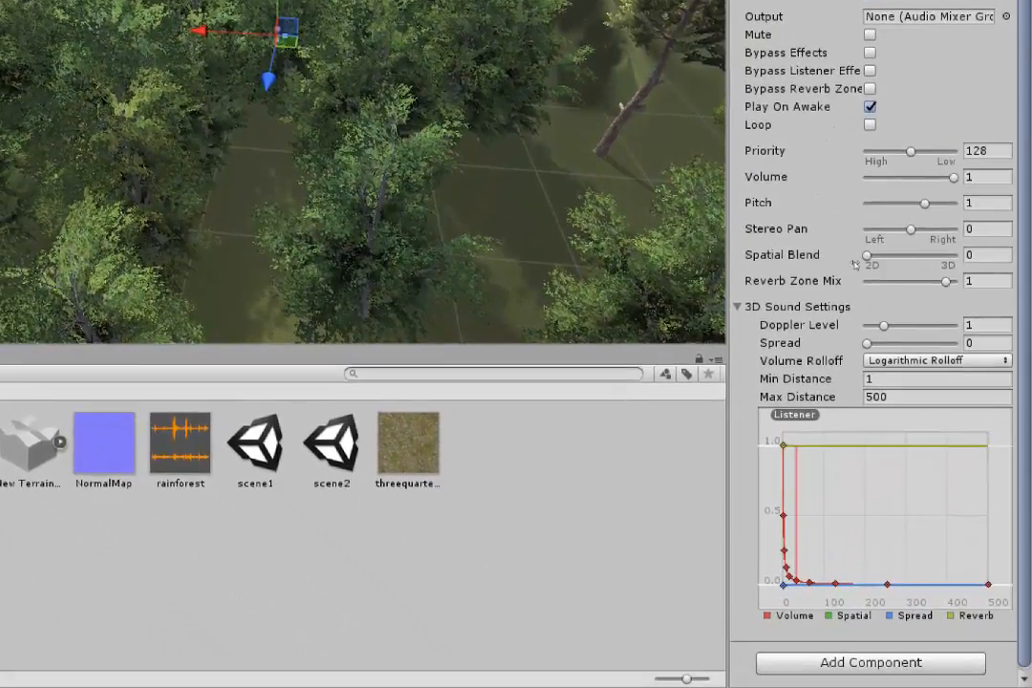
# Make the Audio Source fully 3D by setting its Spatial Blend to 1, keeping the 3D Sound Settings expanded
pyautogui.click(781, 308)
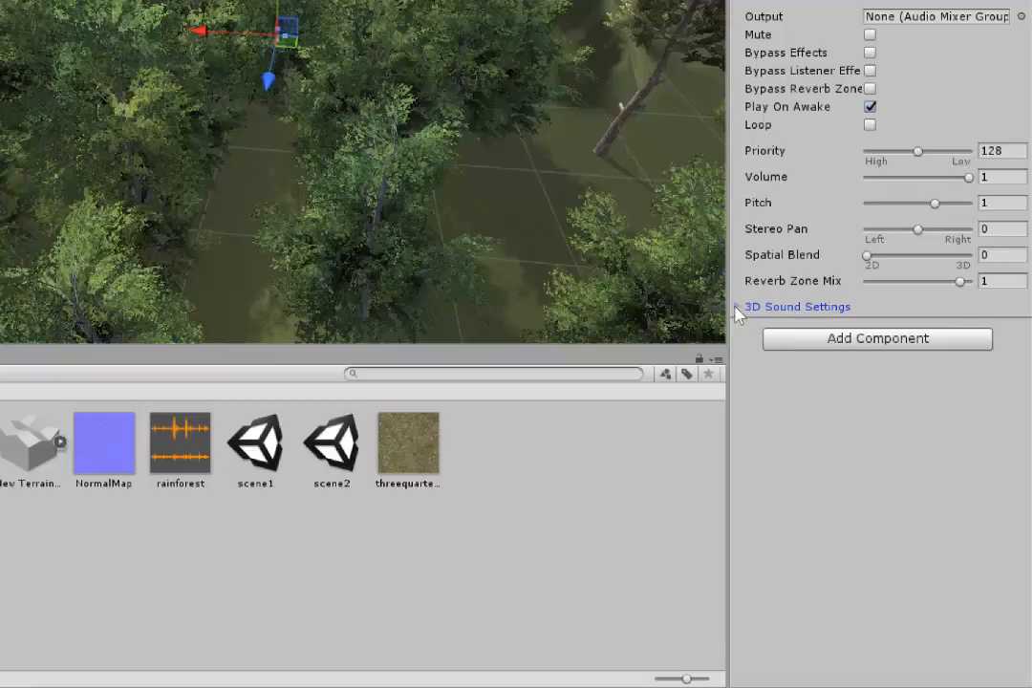
pyautogui.click(764, 306)
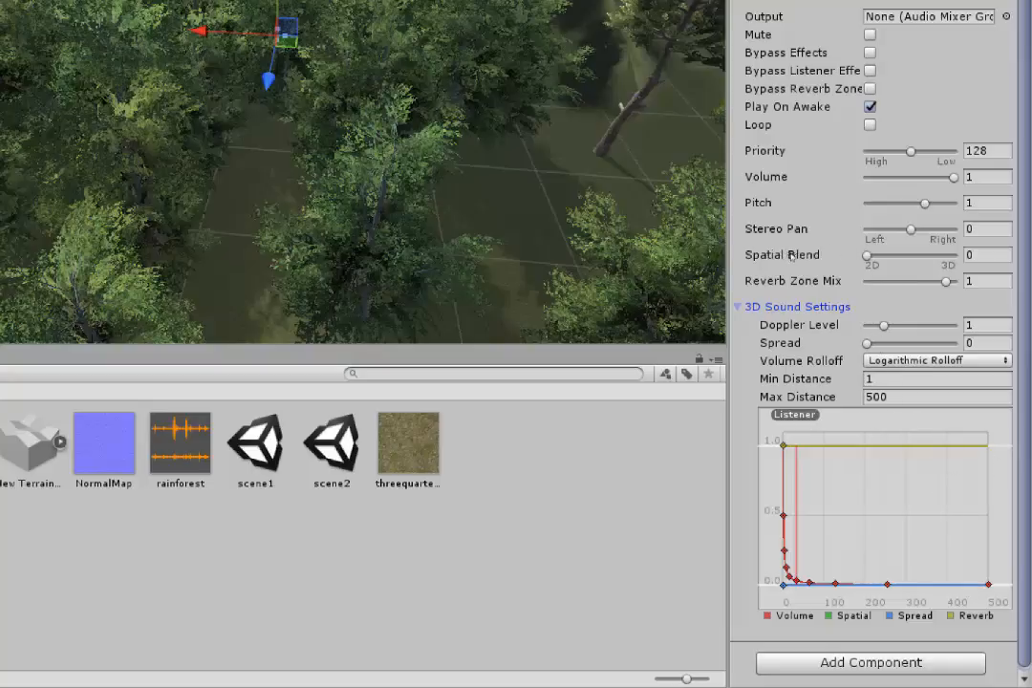
pyautogui.click(970, 256)
pyautogui.write('1')
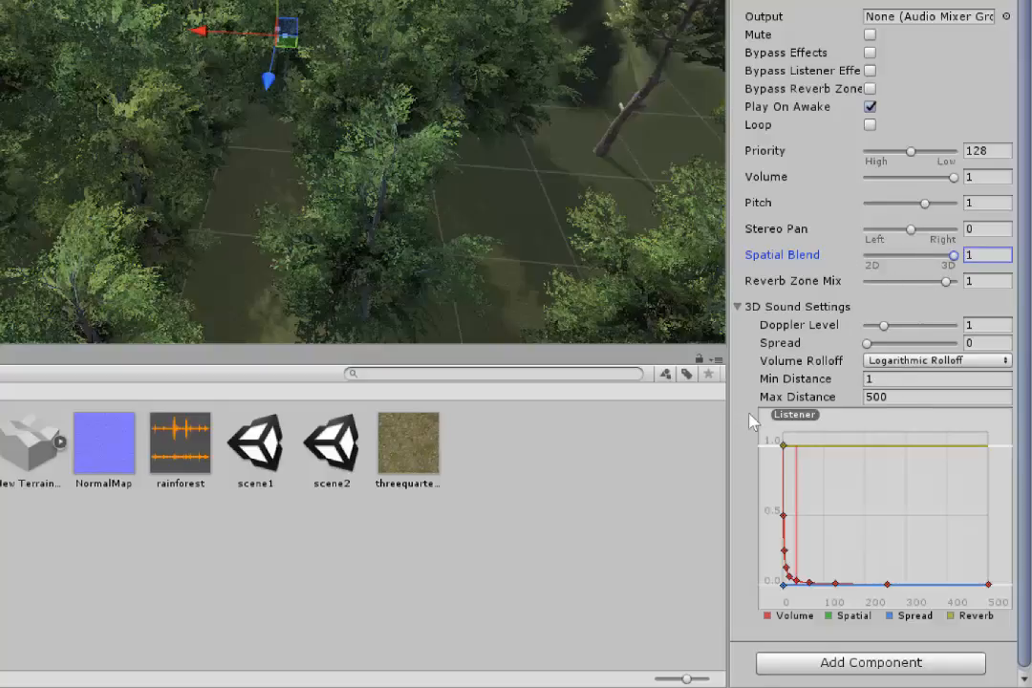
# Set the Audio Source's Max Distance to 50 and check its range sphere over the forest
pyautogui.click(903, 398)
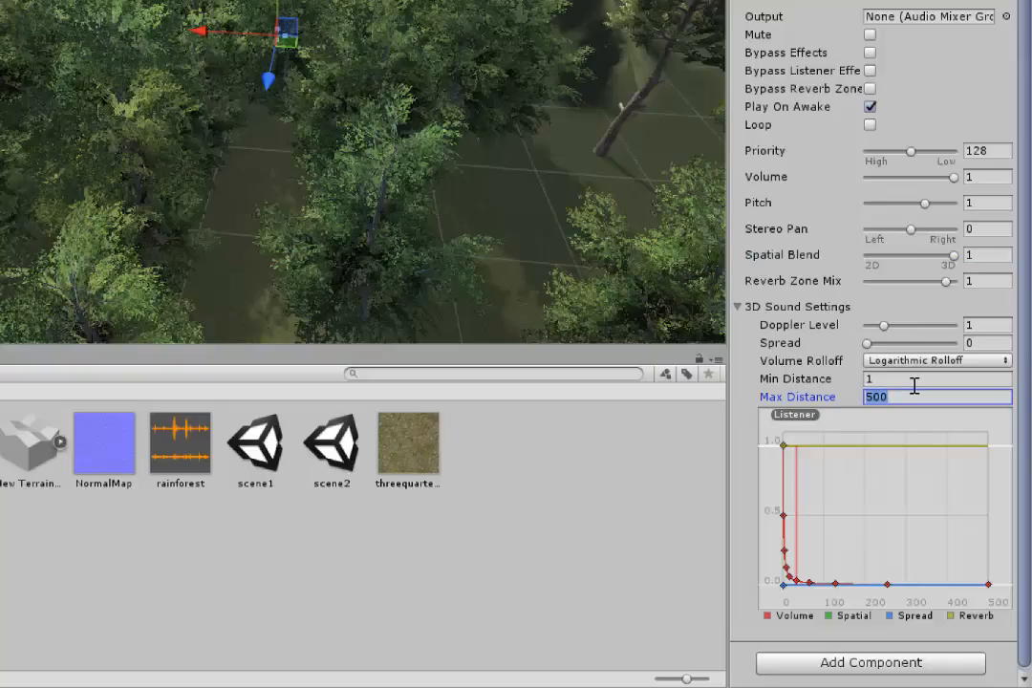
pyautogui.write('50')
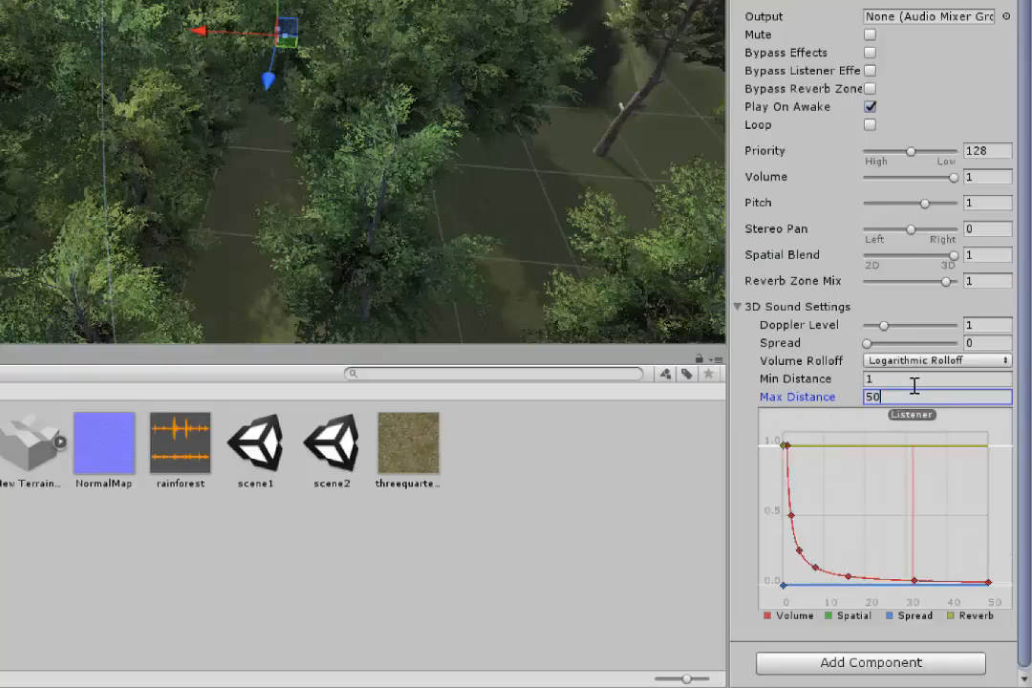
pyautogui.scroll(-10, 286, 27)
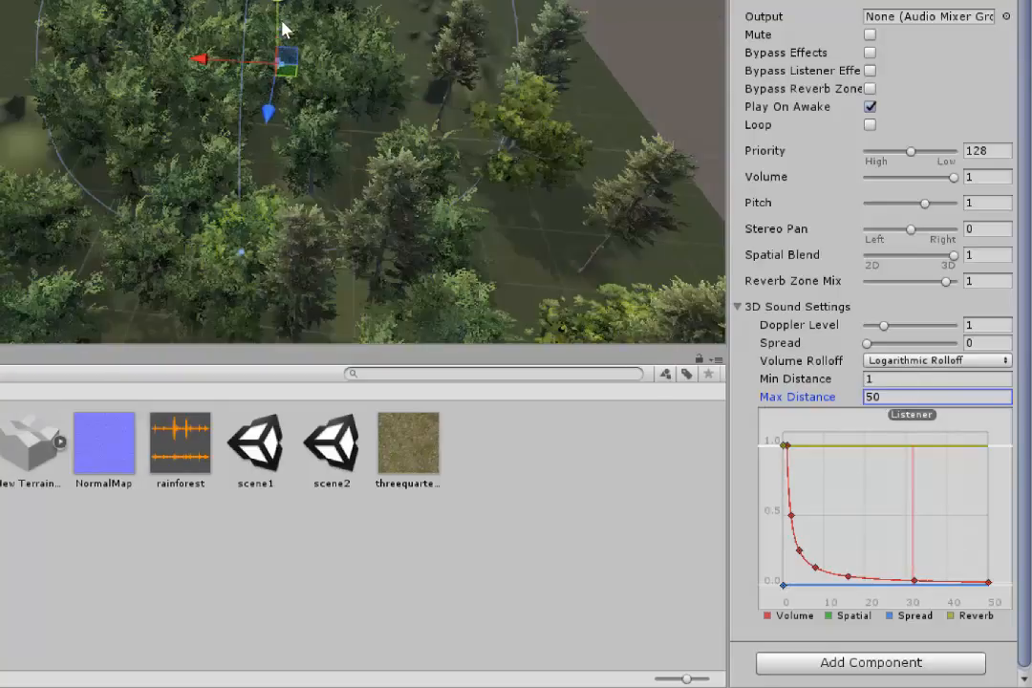
pyautogui.scroll(1, 279, 31)
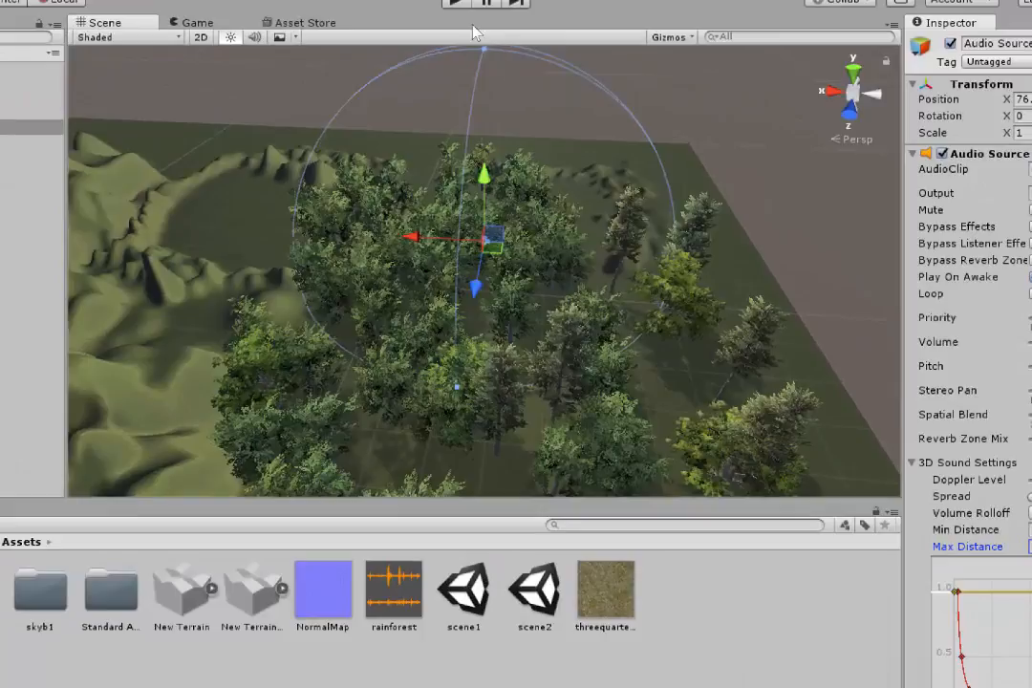
# Play-test the 3D sound by walking through the forest past the Audio Source and away from it, and stop playback
pyautogui.click(456, 4)
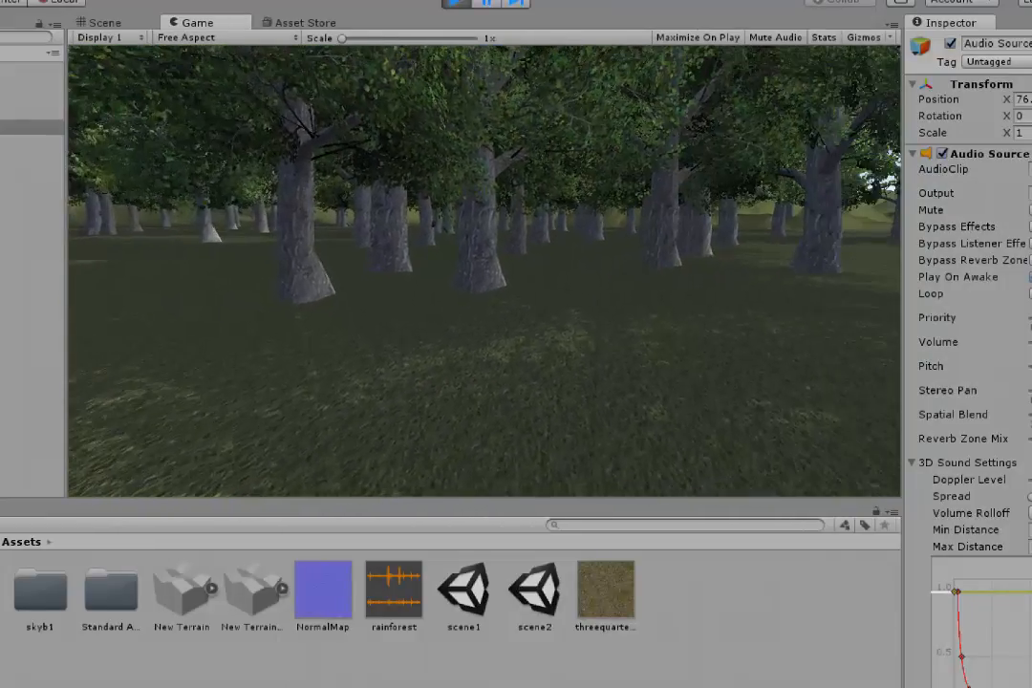
pyautogui.press('w')
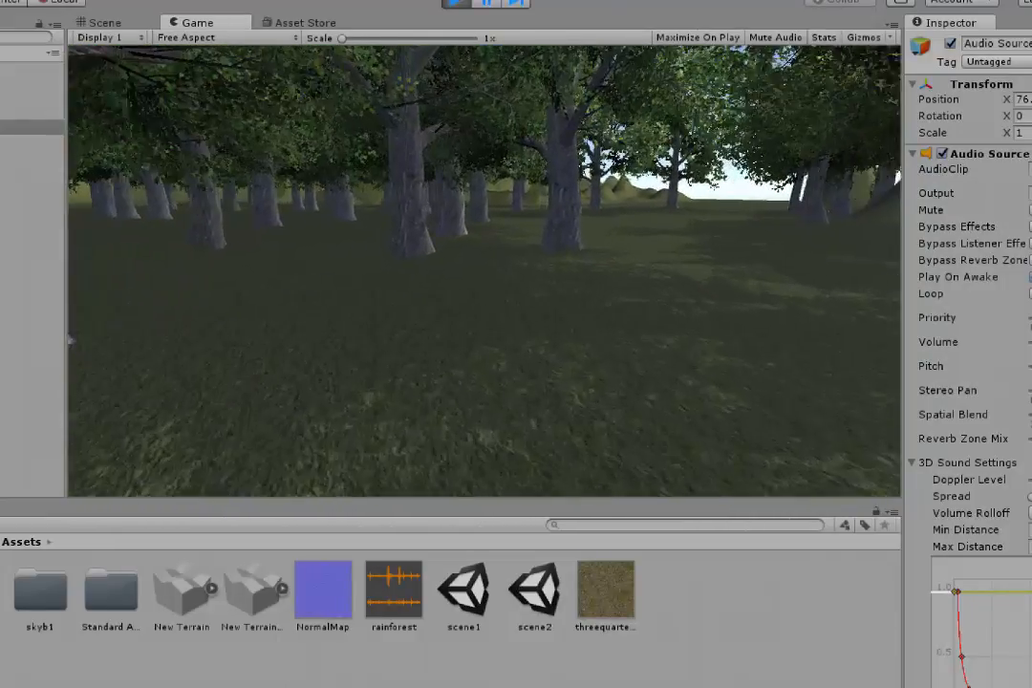
pyautogui.press('w')
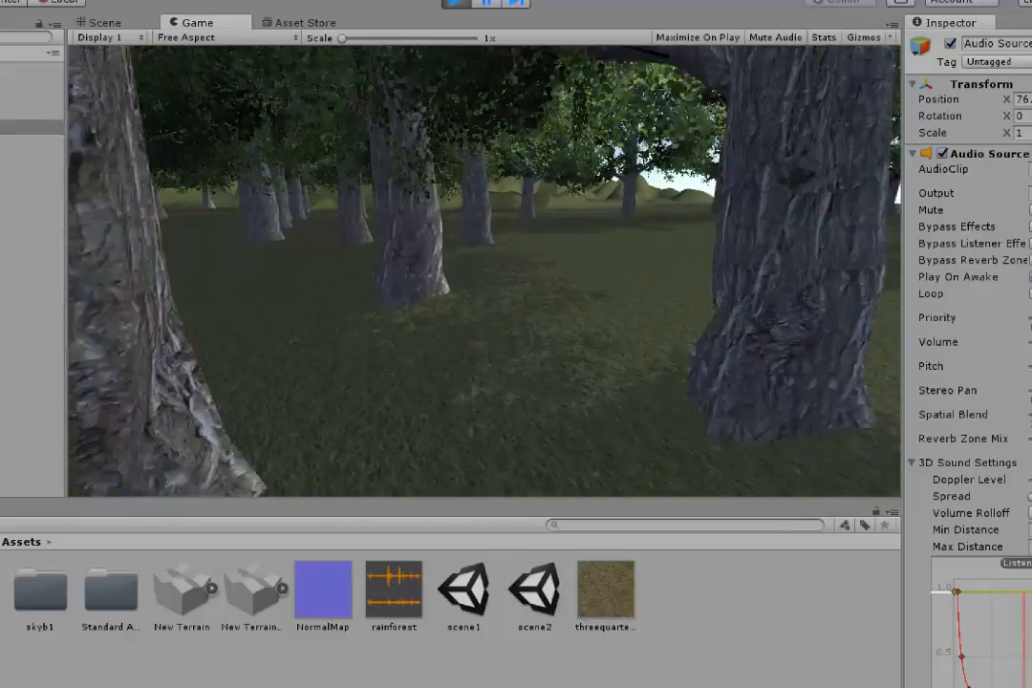
pyautogui.press('w')
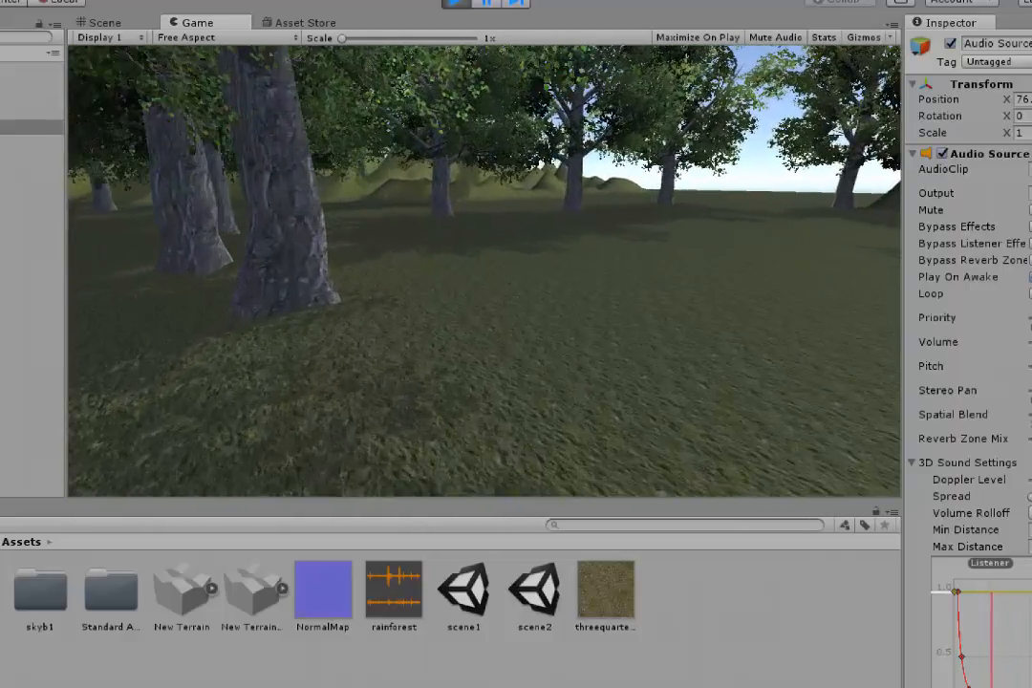
pyautogui.press('w')
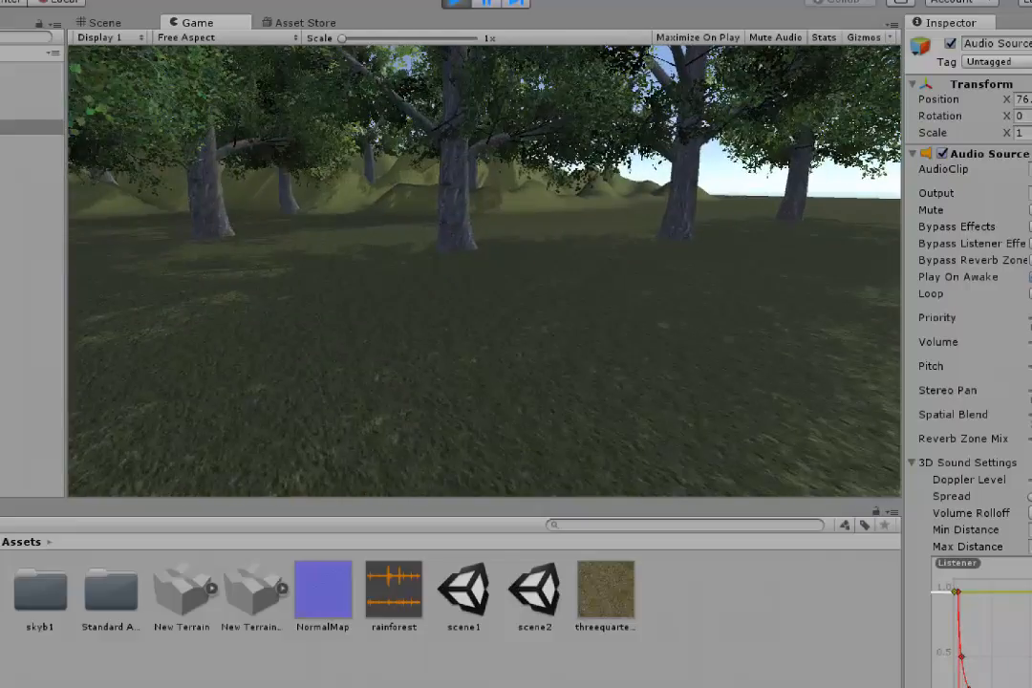
pyautogui.press('w')
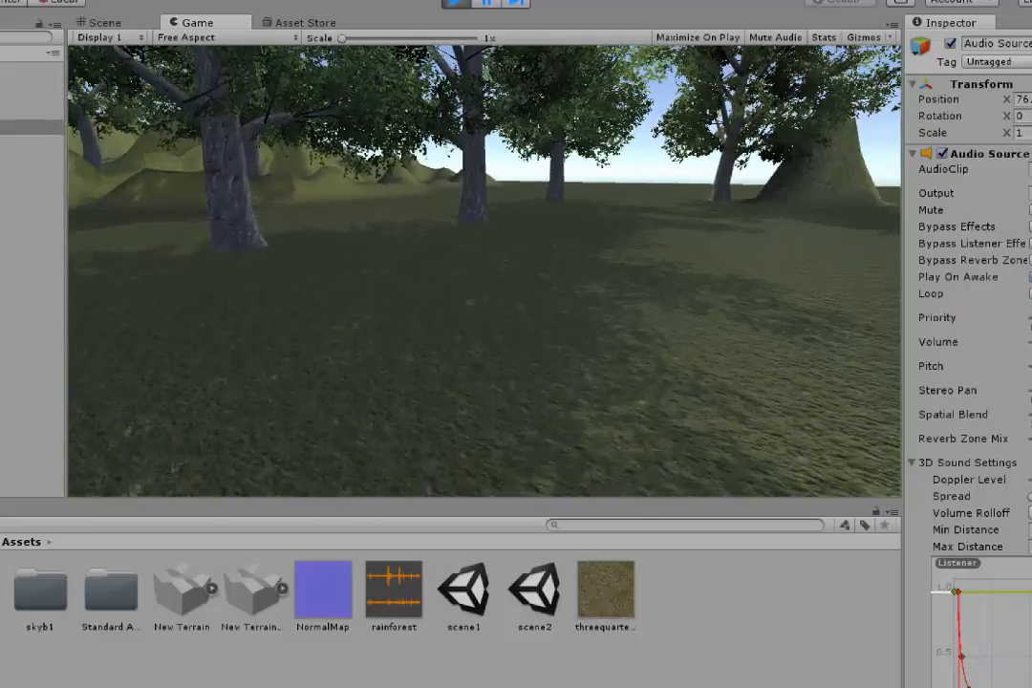
pyautogui.press('w')
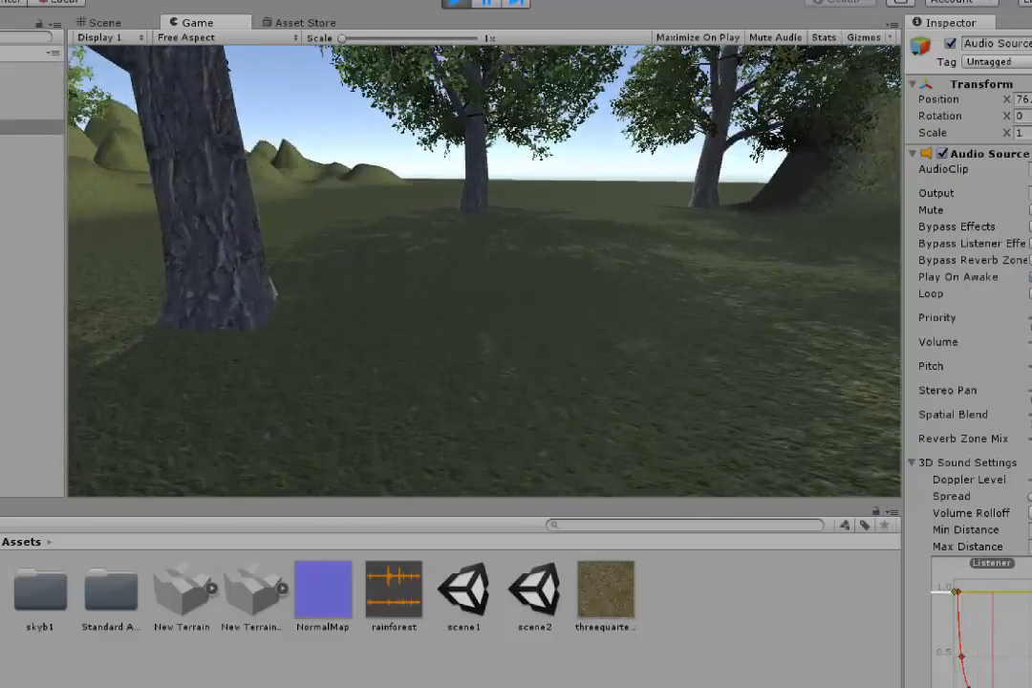
pyautogui.press('w')
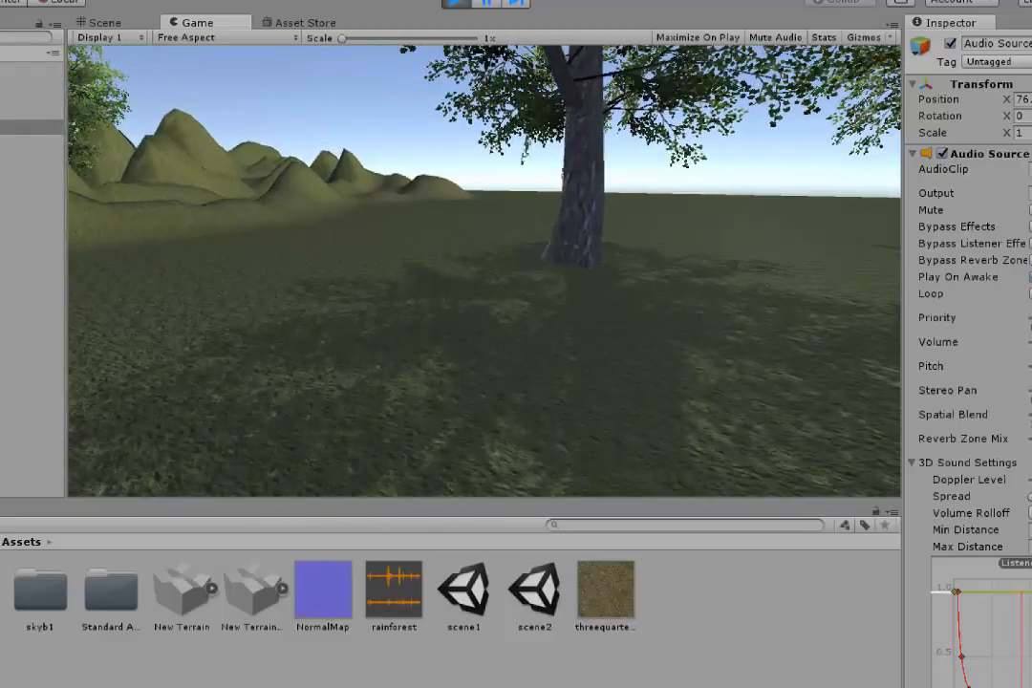
pyautogui.press('w')
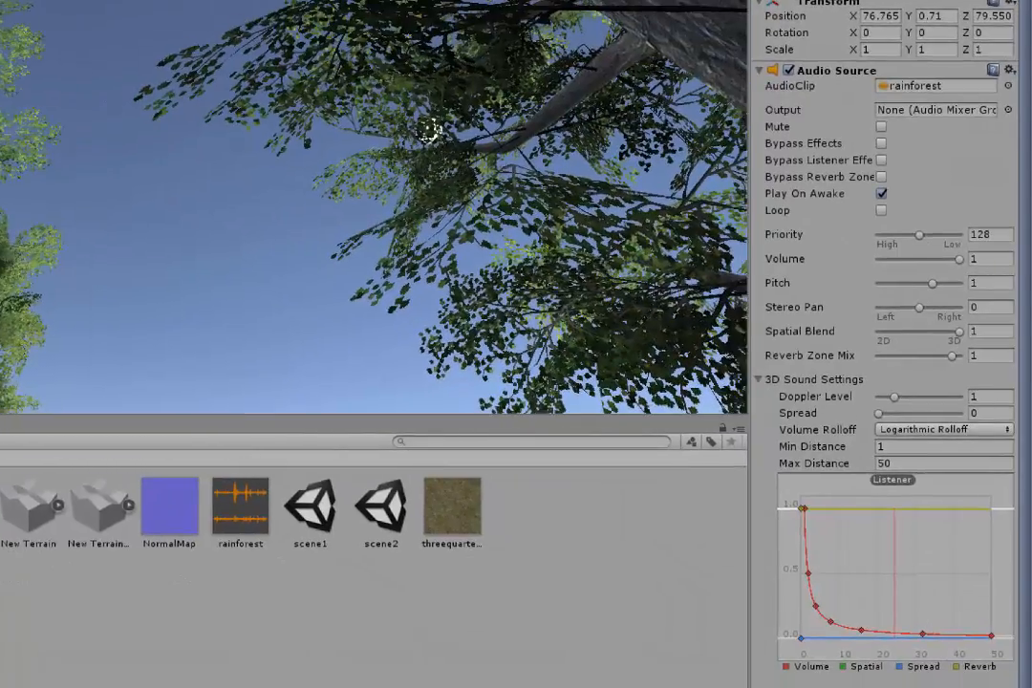
pyautogui.hotkey('ctrl', 'p')
# Open the Audio Source's Max Distance value for editing and view the description of Spatial Blend
pyautogui.click(880, 463)
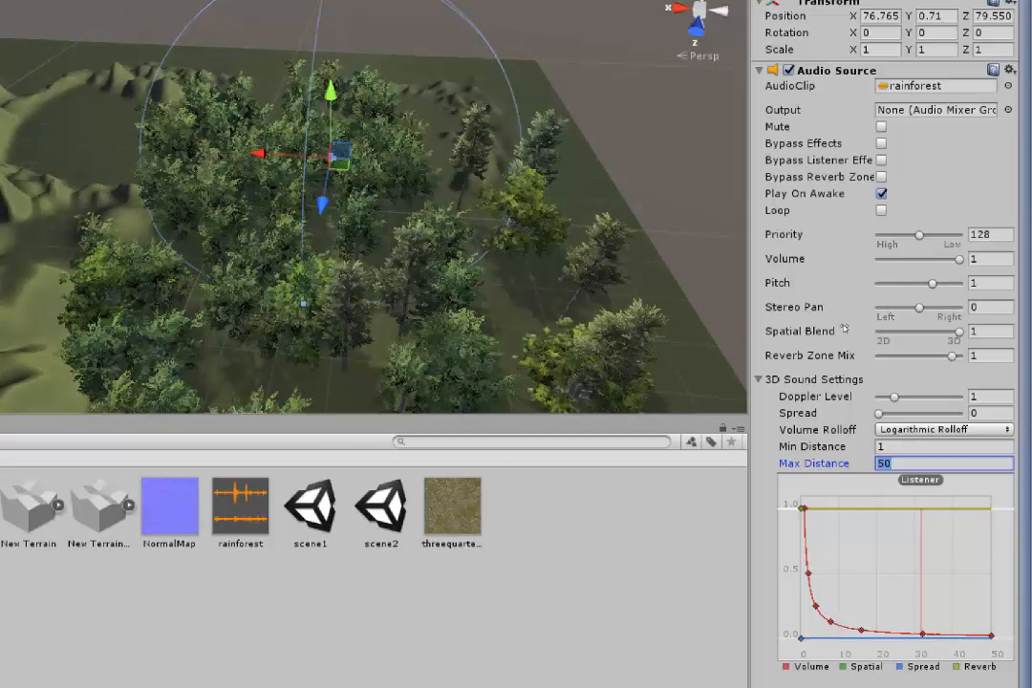
pyautogui.moveTo(844, 329)
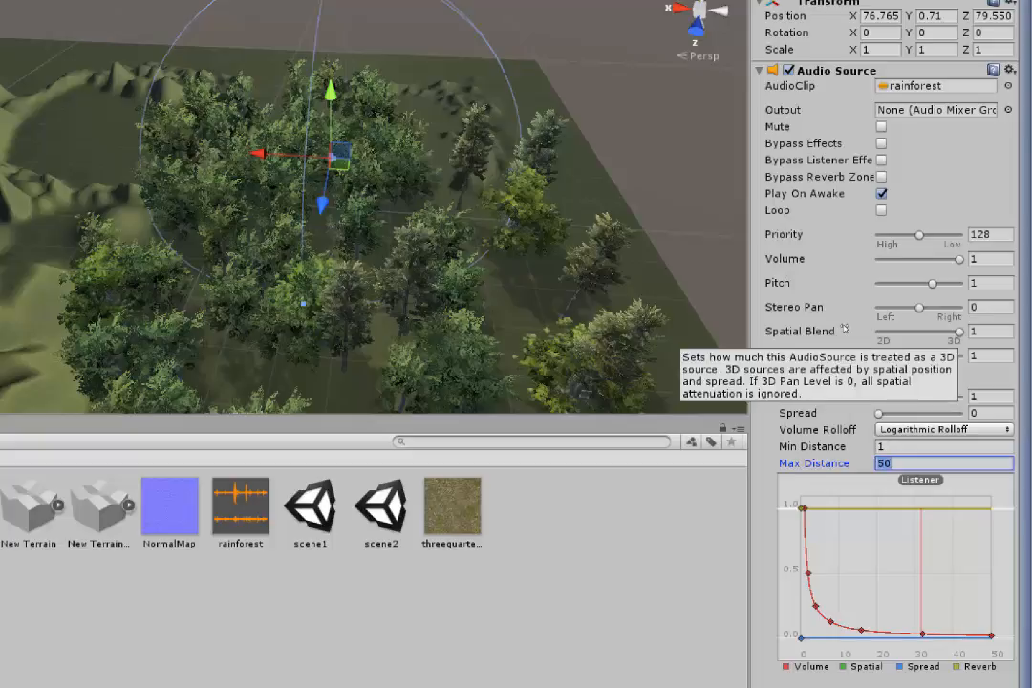